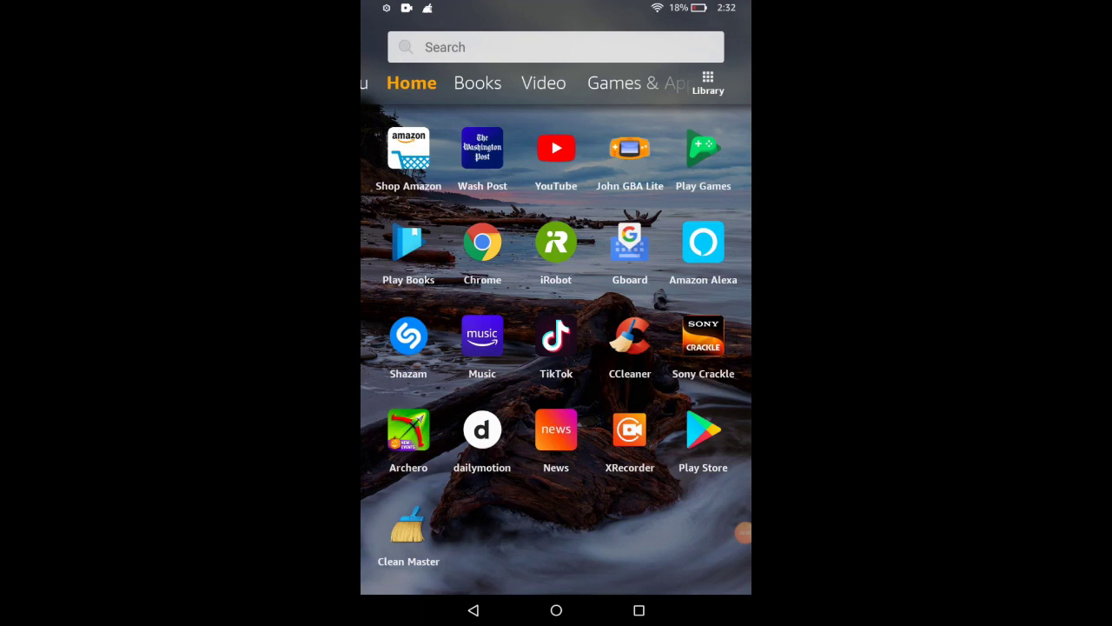
Launch Settings from the home grid and scroll down to Device Options.
scroll(556, 347, "up", 5)
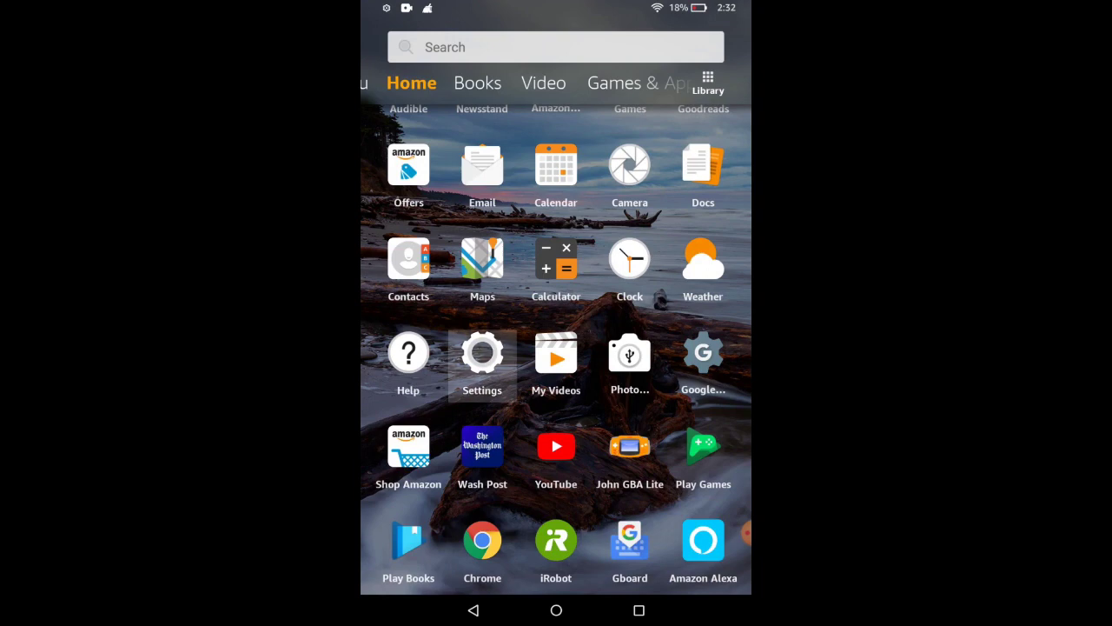
left_click(482, 360)
scroll(556, 330, "down", 1)
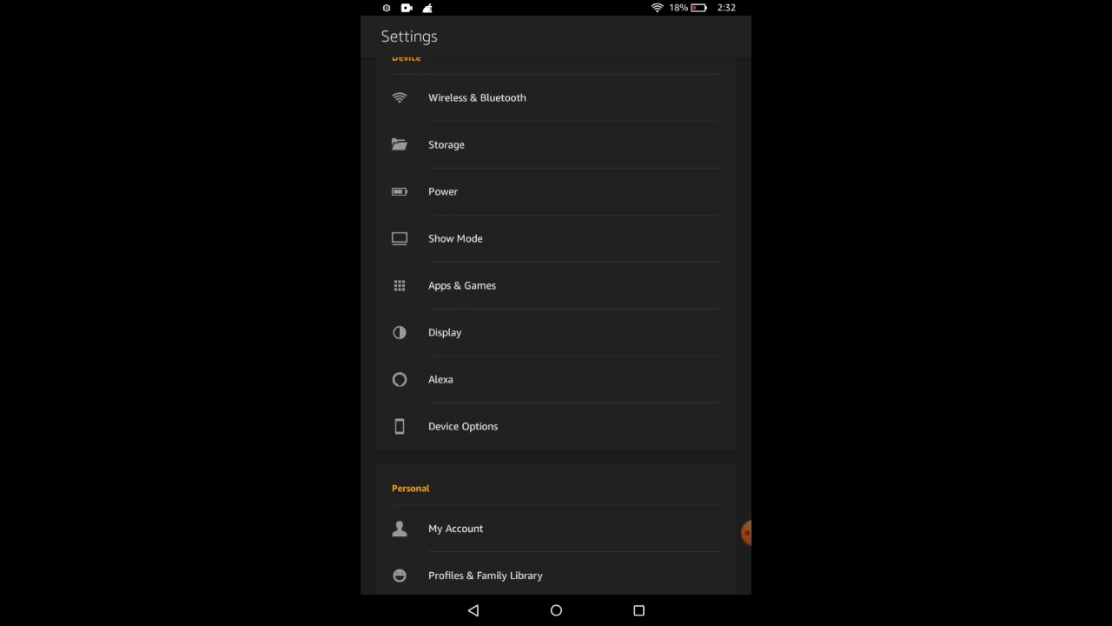
left_click(463, 426)
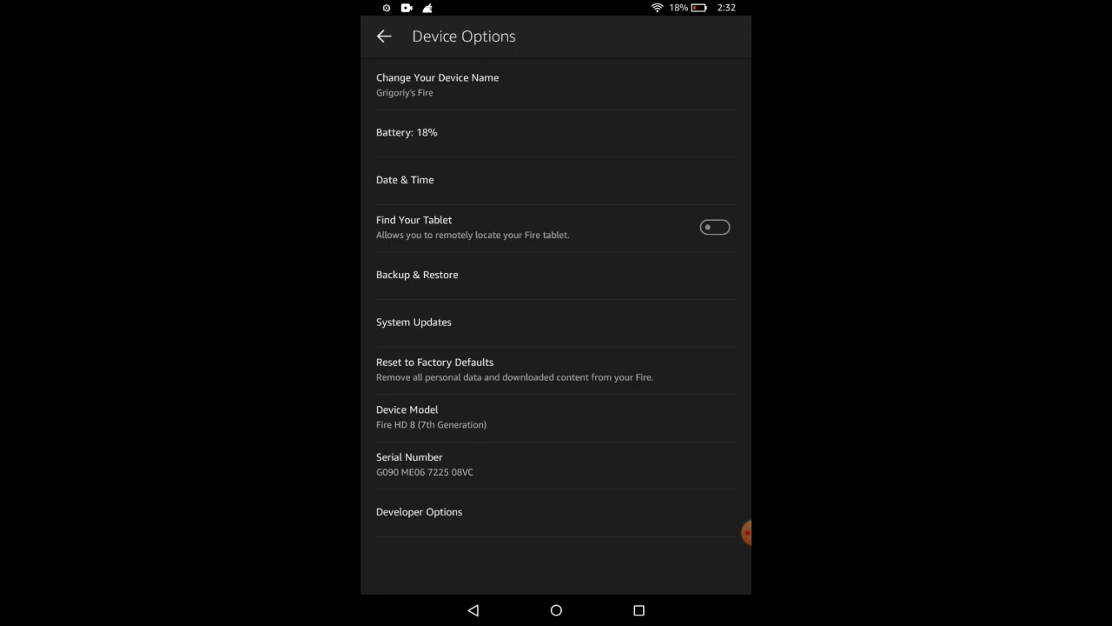
left_click(425, 465)
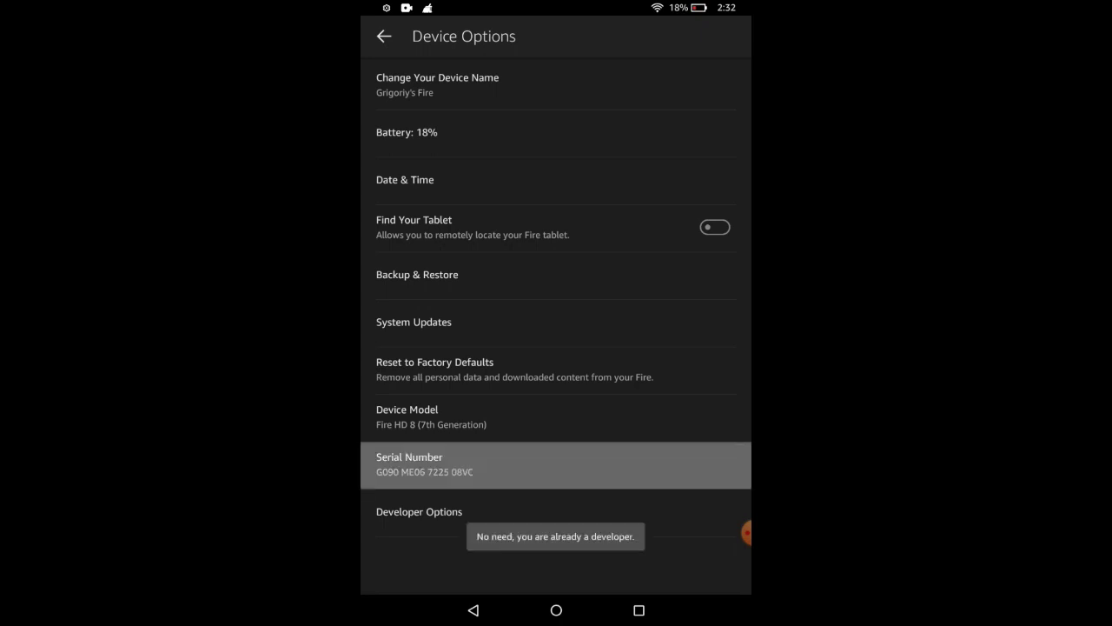
left_click(425, 464)
left_click(425, 464)
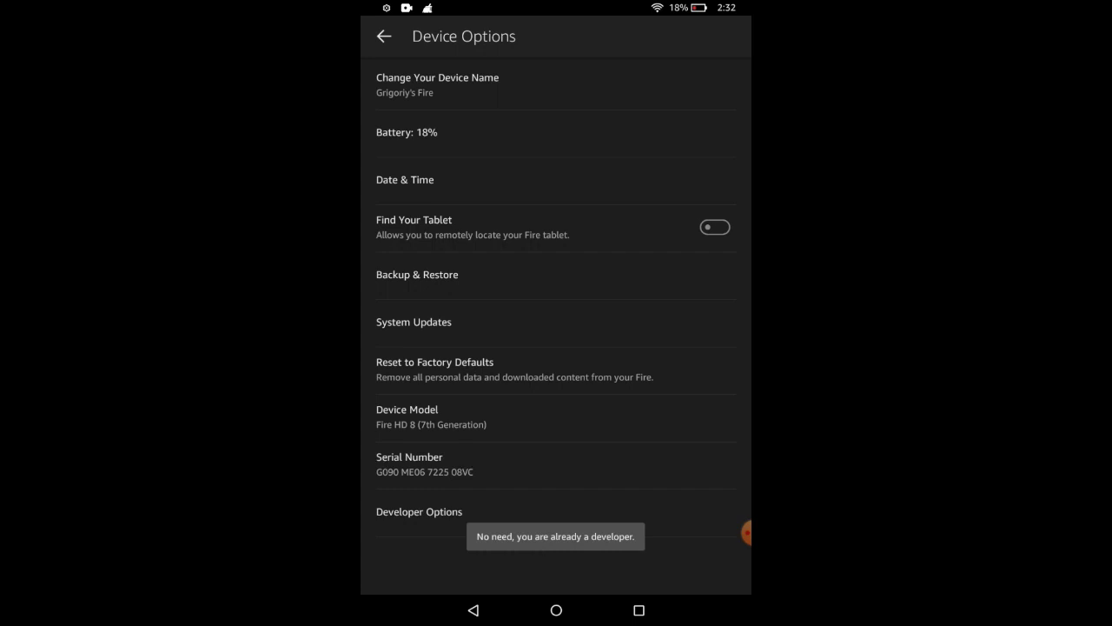
left_click(425, 465)
left_click(425, 464)
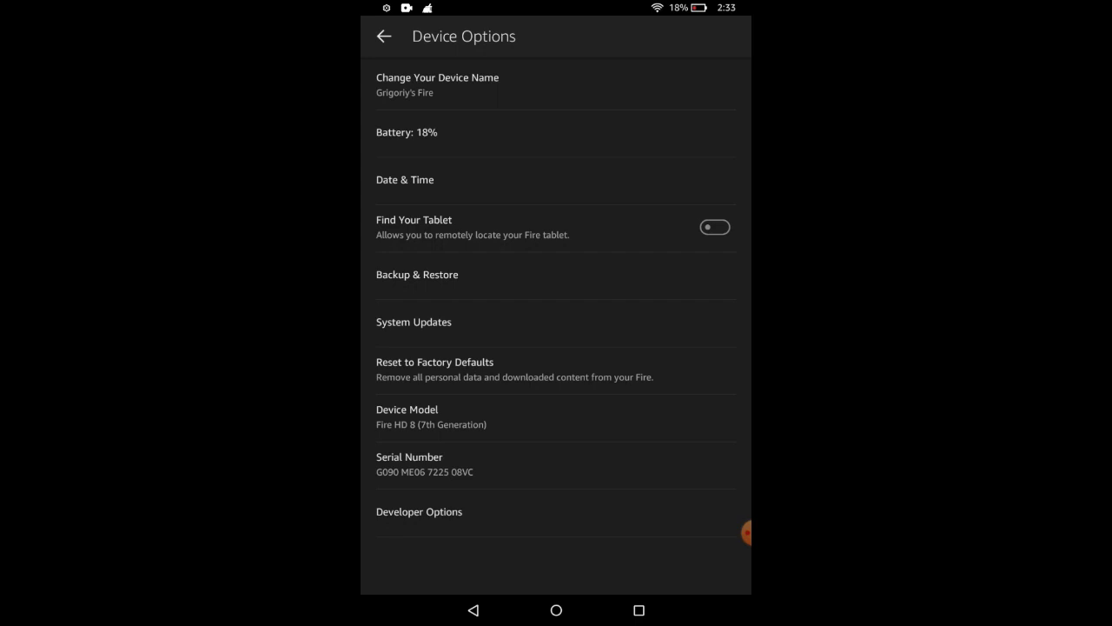
Enter Developer Options and scroll down to the Drawing section's animation scale settings.
left_click(419, 511)
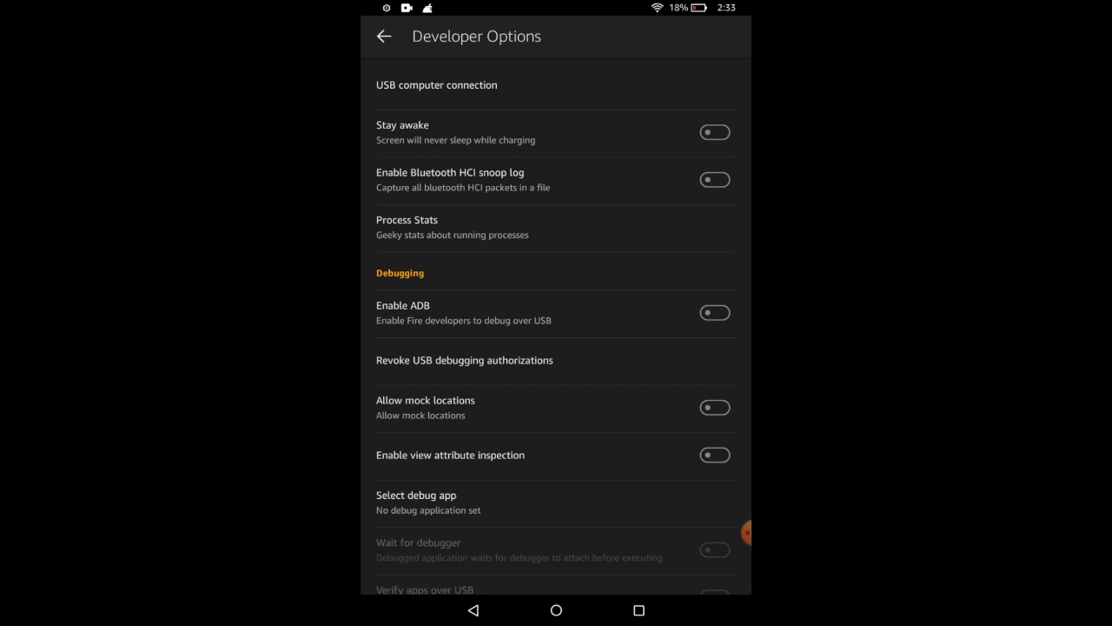
scroll(556, 325, "down", 5)
scroll(556, 325, "down", 2)
scroll(556, 325, "down", 2)
scroll(556, 325, "down", 4)
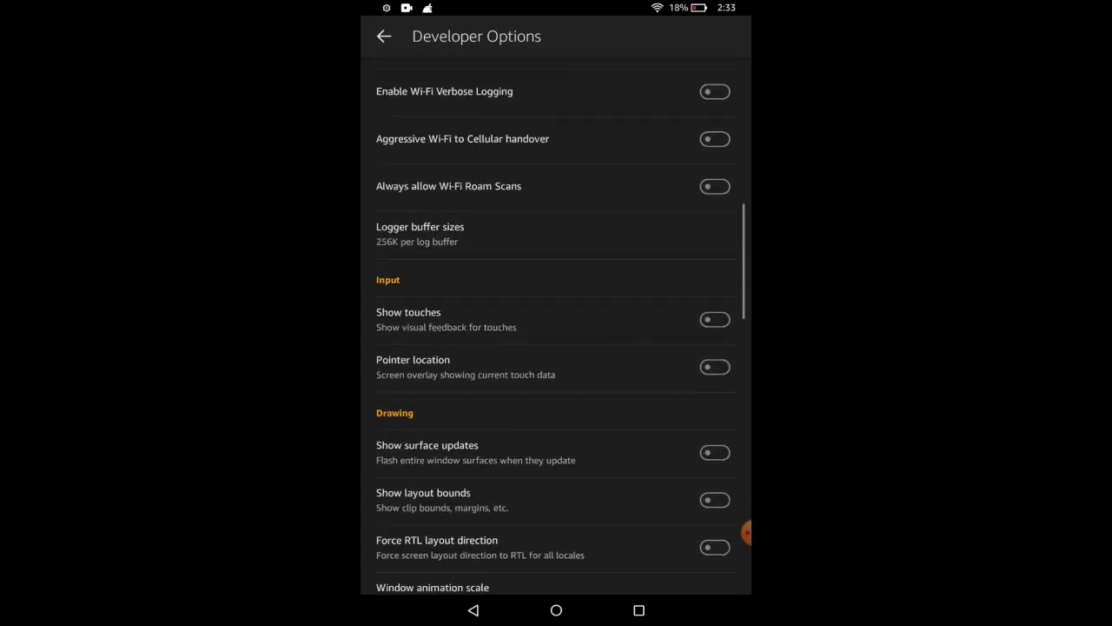
scroll(556, 325, "down", 2)
scroll(556, 325, "down", 4)
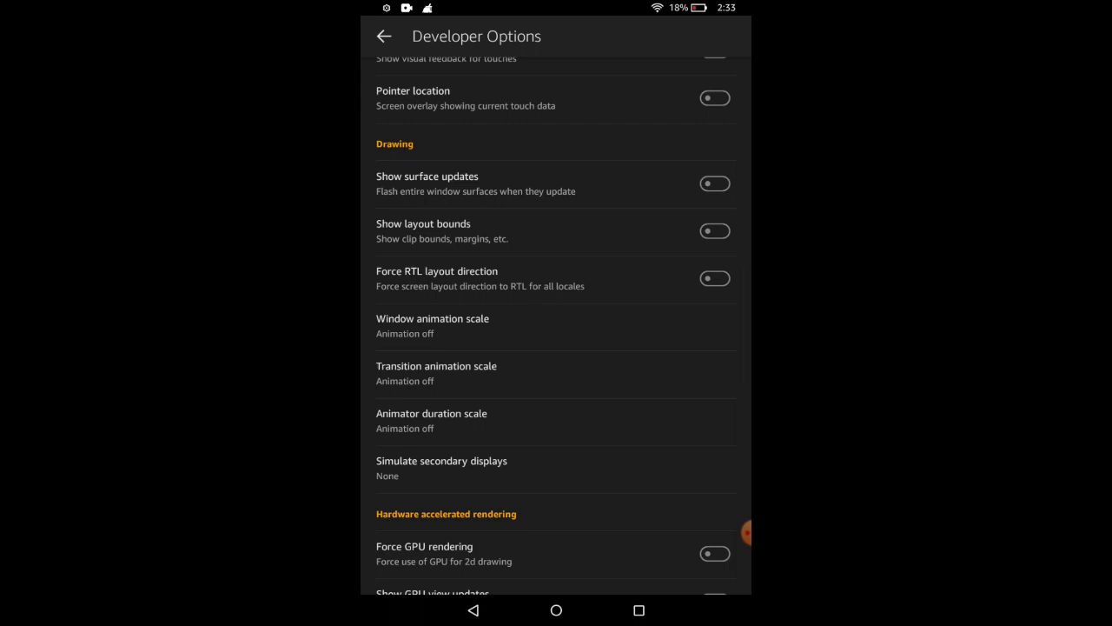
Set Window animation scale to Animation off, rechecking it once.
left_click(432, 325)
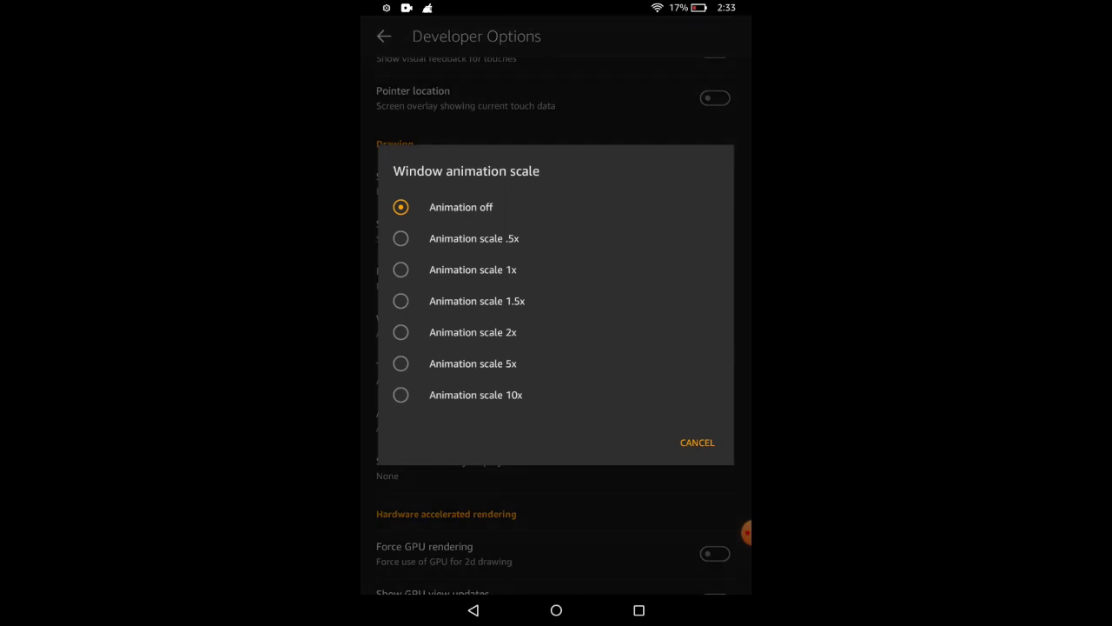
left_click(461, 207)
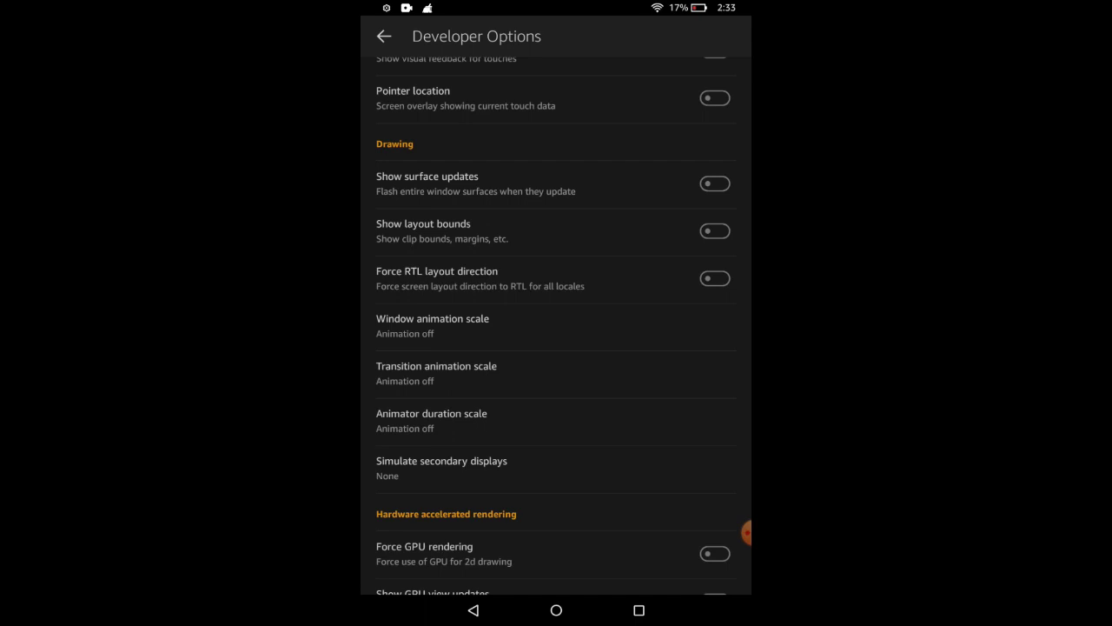
left_click(433, 325)
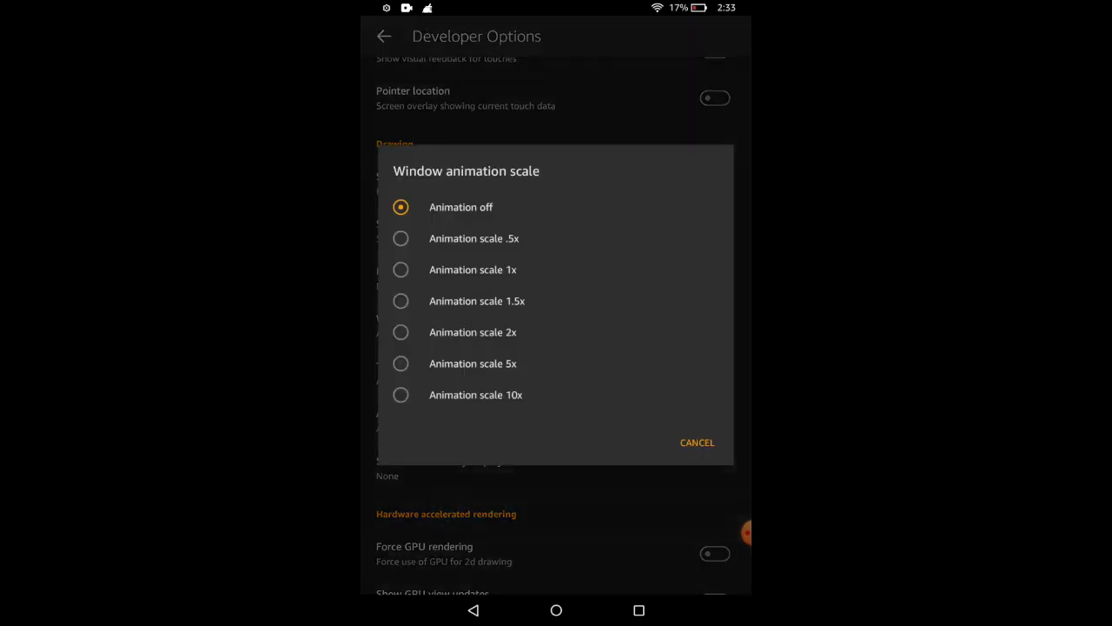
left_click(459, 206)
Set Transition animation scale and Animator duration scale to Animation off.
left_click(436, 372)
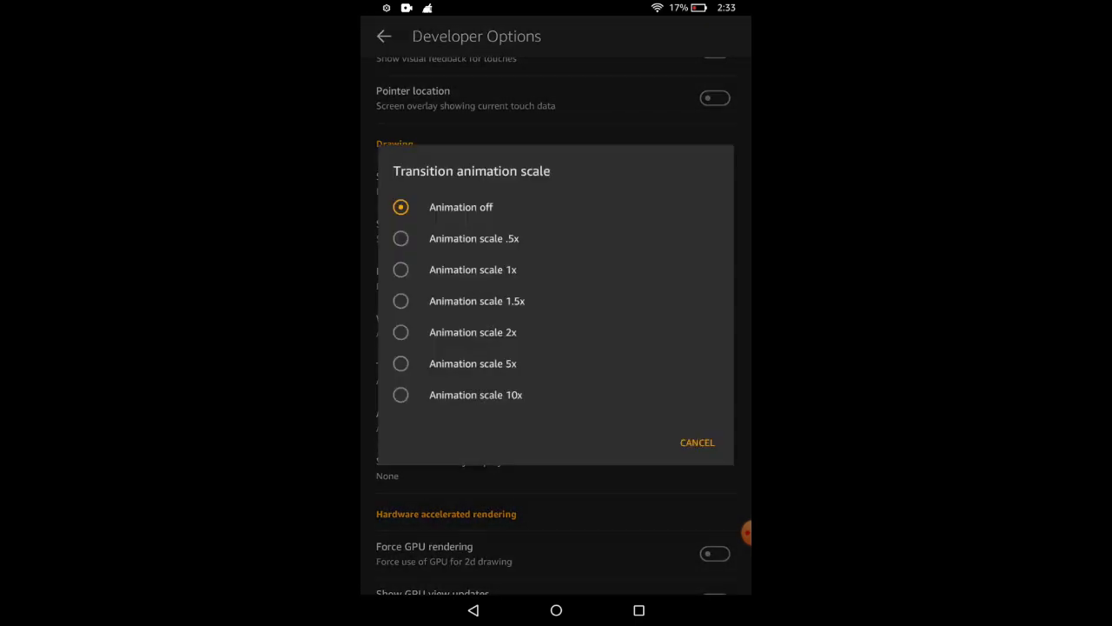
left_click(460, 207)
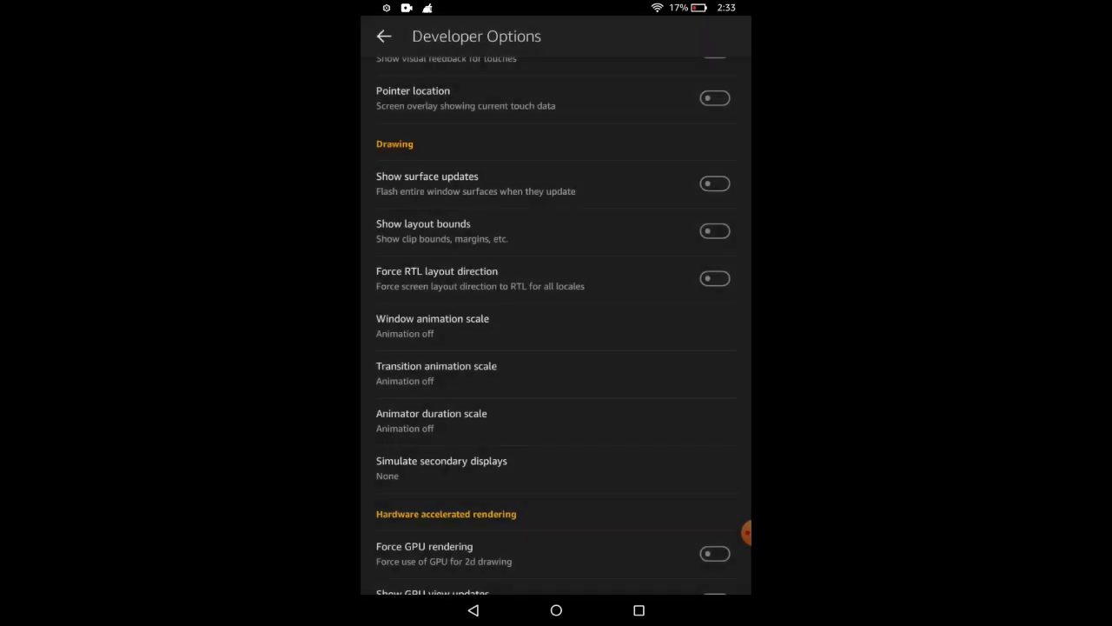
left_click(431, 419)
left_click(429, 206)
Scroll back to the Drawing section and confirm Window animation scale is Animation off.
scroll(556, 321, "up", 10)
scroll(556, 322, "down", 10)
scroll(556, 321, "up", 10)
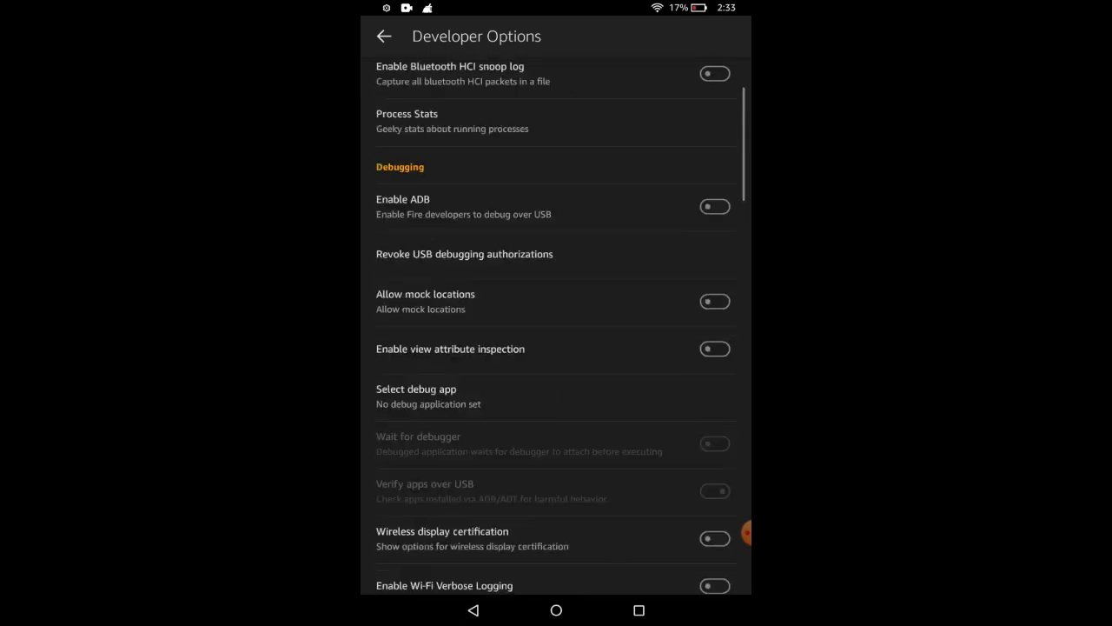
scroll(556, 322, "down", 5)
scroll(556, 321, "down", 10)
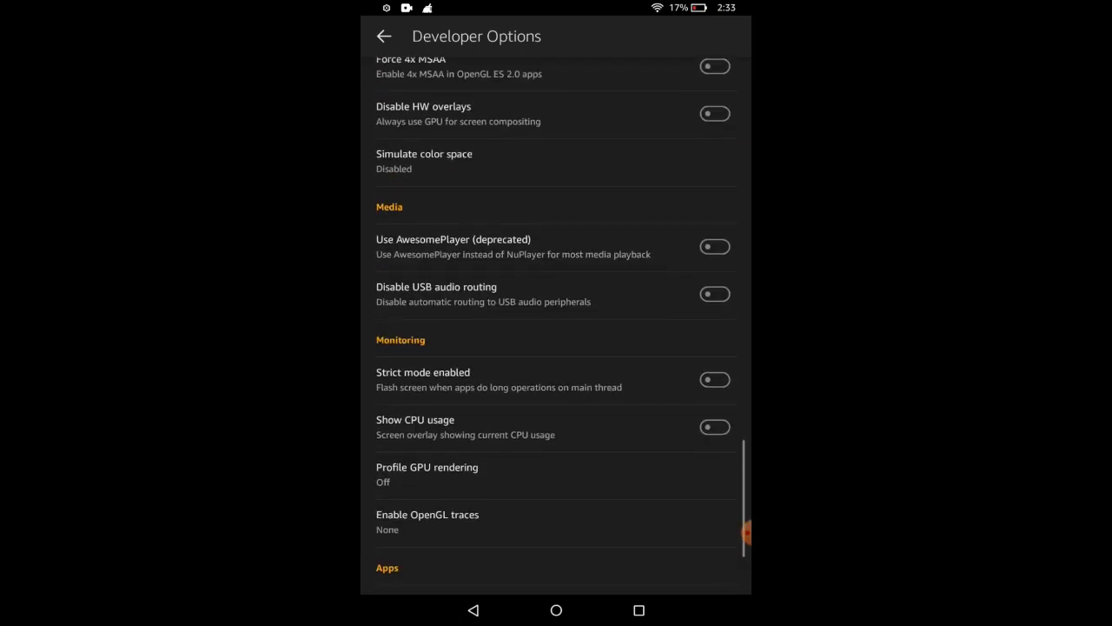
scroll(556, 322, "up", 5)
scroll(556, 322, "down", 5)
scroll(556, 321, "down", 3)
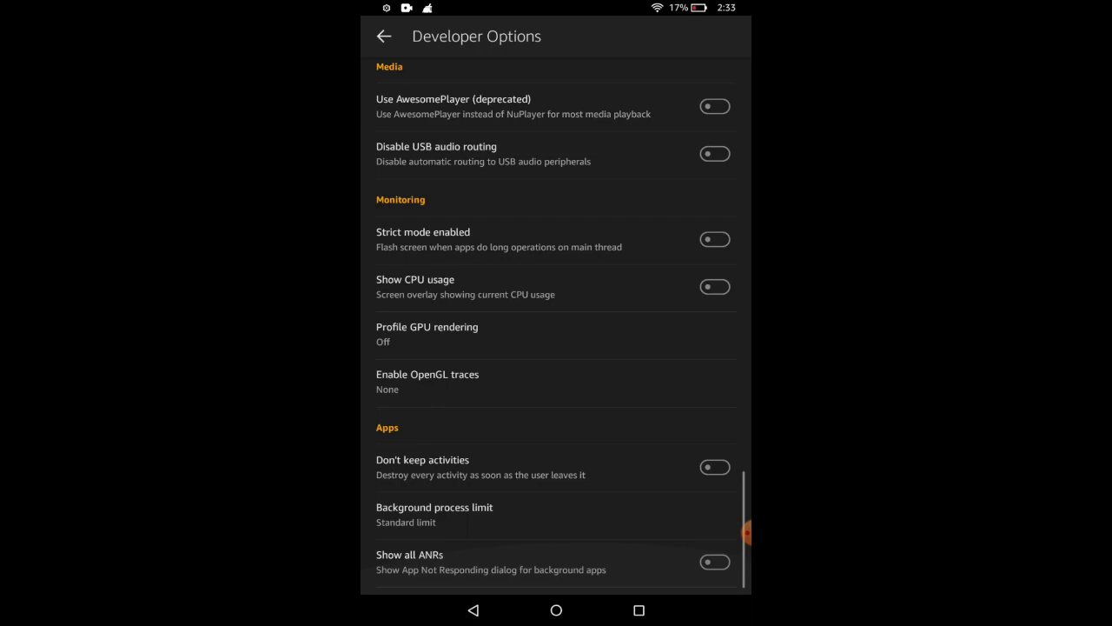
scroll(556, 321, "up", 5)
scroll(556, 321, "up", 3)
scroll(556, 321, "up", 3)
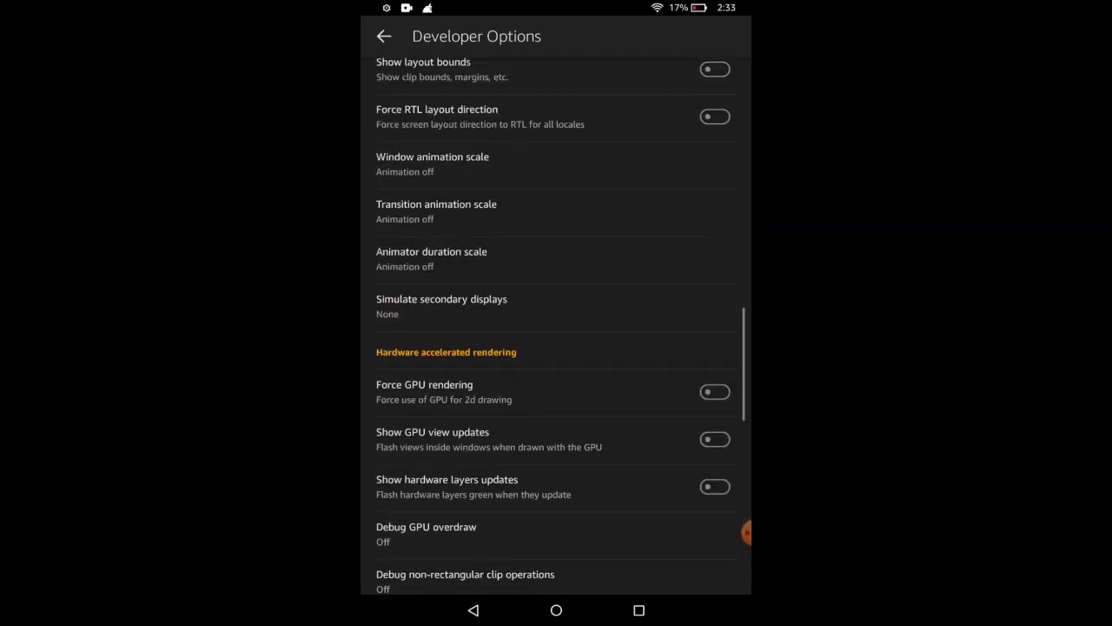
left_click(434, 247)
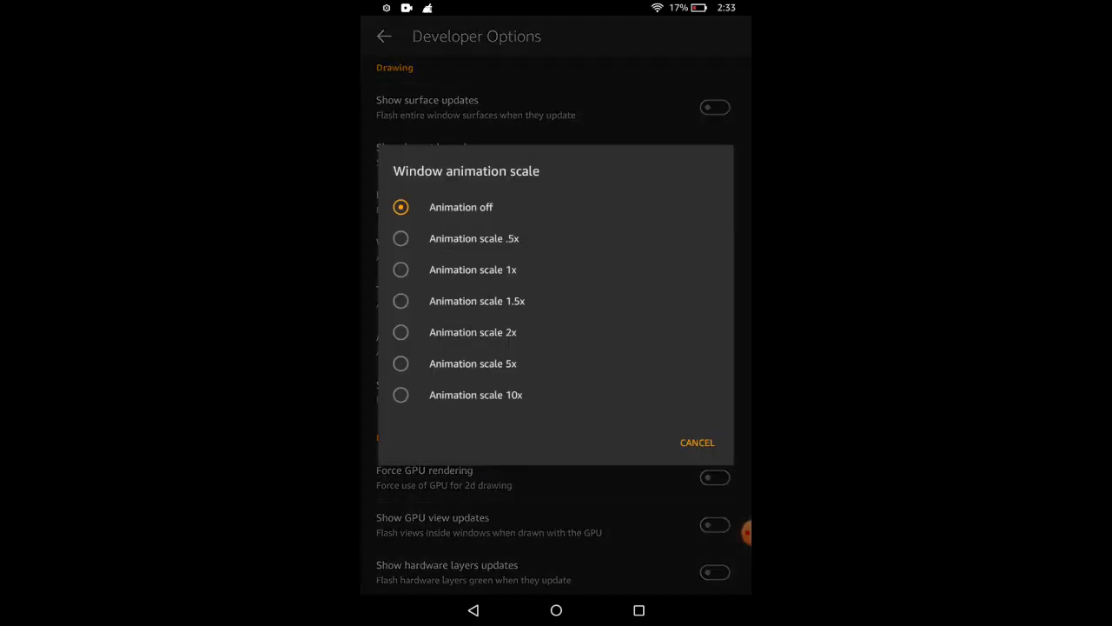
left_click(460, 207)
Confirm Transition animation scale and Animator duration scale are both Animation off.
left_click(435, 288)
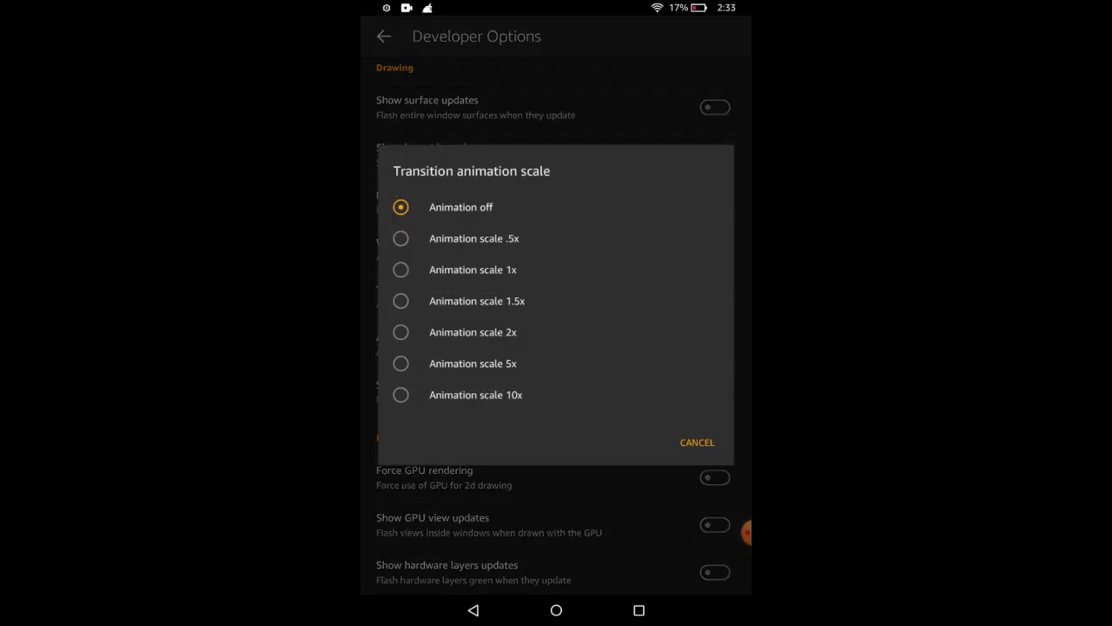
left_click(461, 207)
left_click(434, 339)
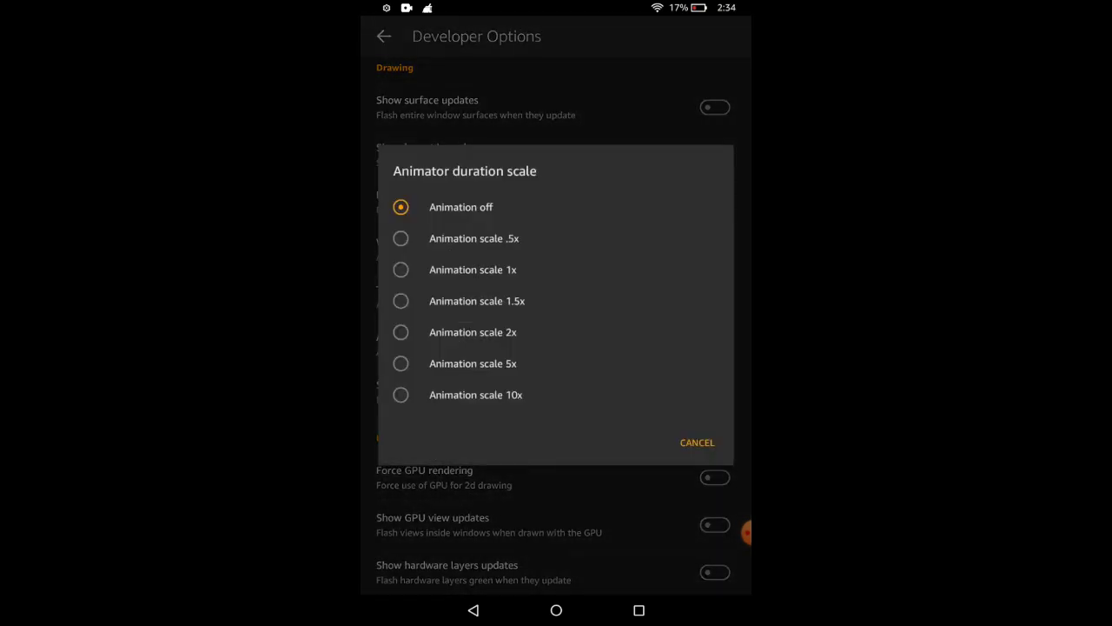
left_click(460, 207)
Browse the Developer Options list, then return to the home screen's For You page.
scroll(556, 330, "up", 15)
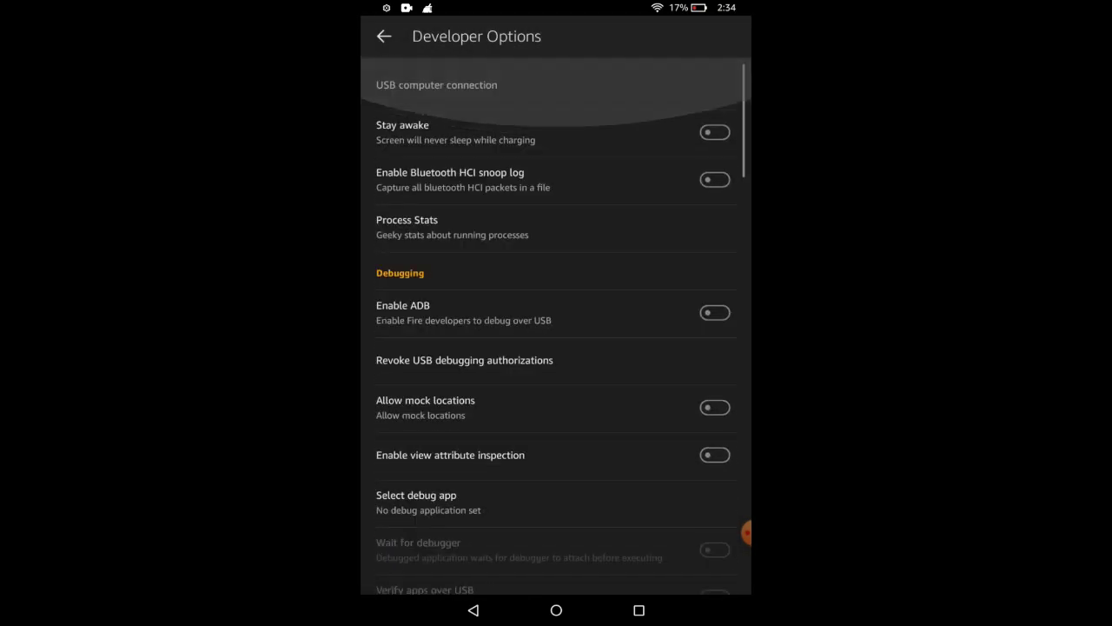
scroll(556, 331, "down", 10)
scroll(556, 330, "down", 5)
scroll(556, 331, "up", 15)
scroll(556, 330, "down", 5)
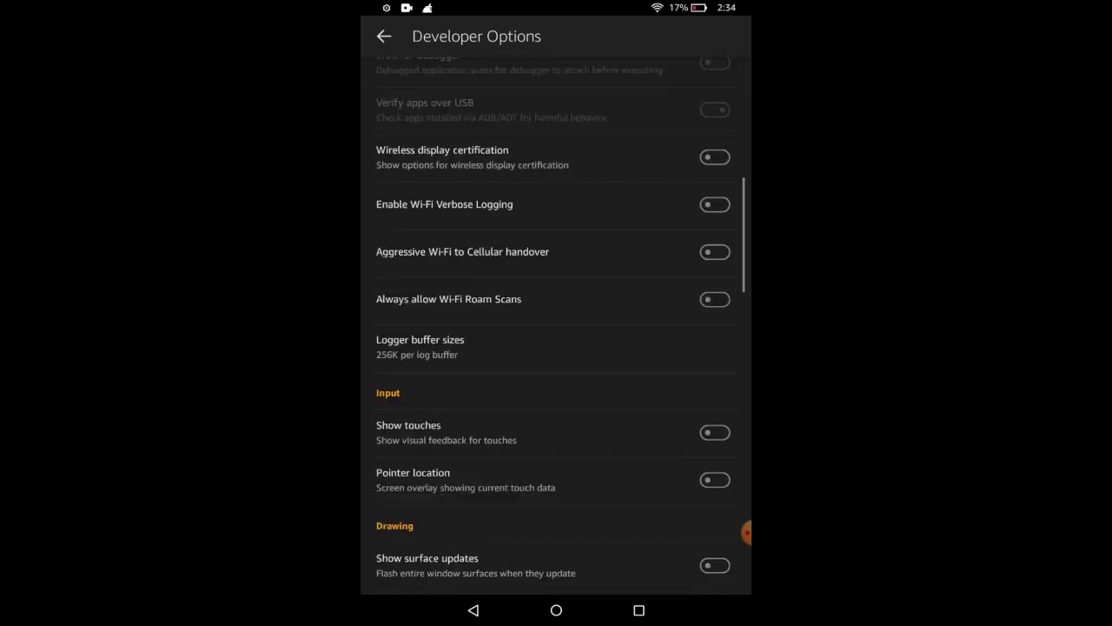
scroll(556, 331, "up", 3)
scroll(556, 330, "up", 5)
scroll(556, 331, "down", 7)
scroll(556, 330, "down", 4)
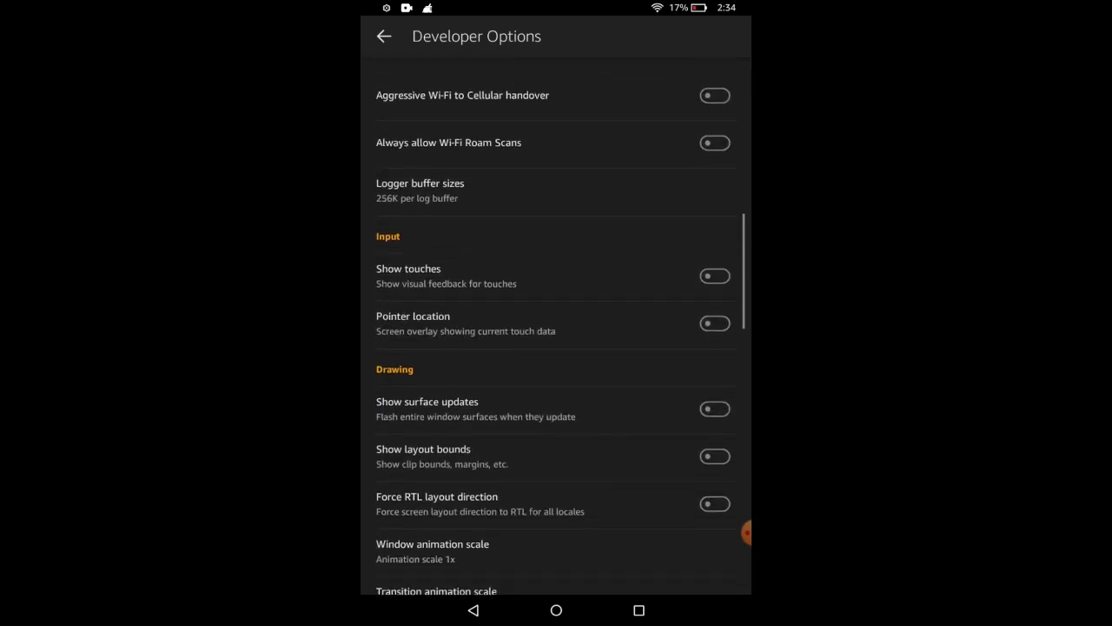
left_click(556, 610)
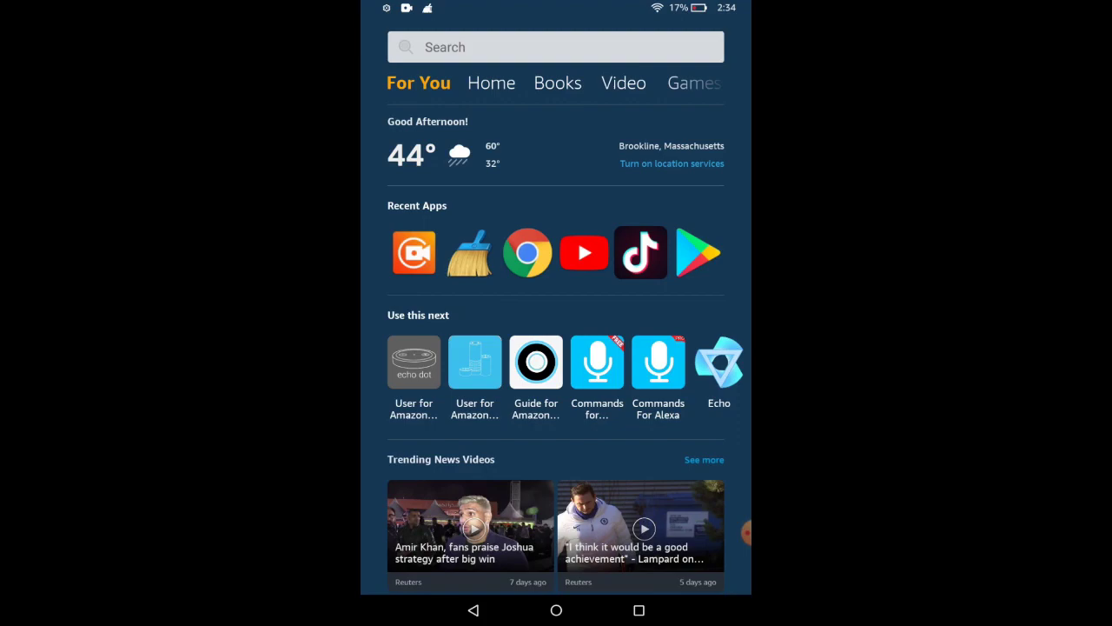
Swipe to the app grid and reopen Settings at Device Options.
left_click_drag(661, 348, 452, 347)
scroll(556, 348, "down", 5)
scroll(556, 347, "up", 5)
scroll(556, 348, "down", 5)
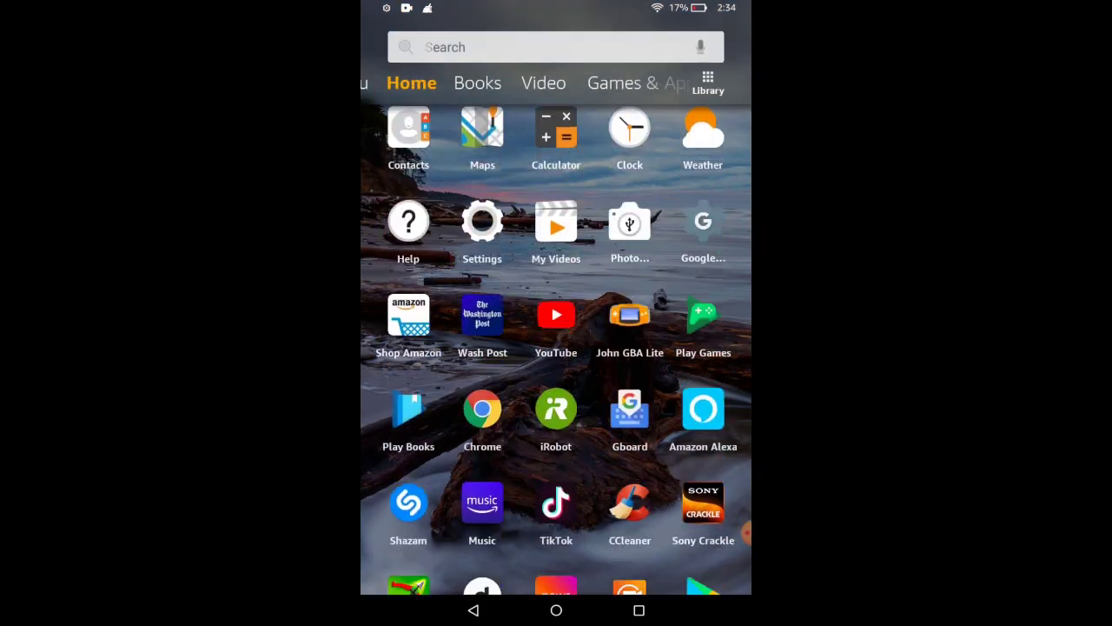
scroll(556, 348, "up", 2)
left_click(482, 281)
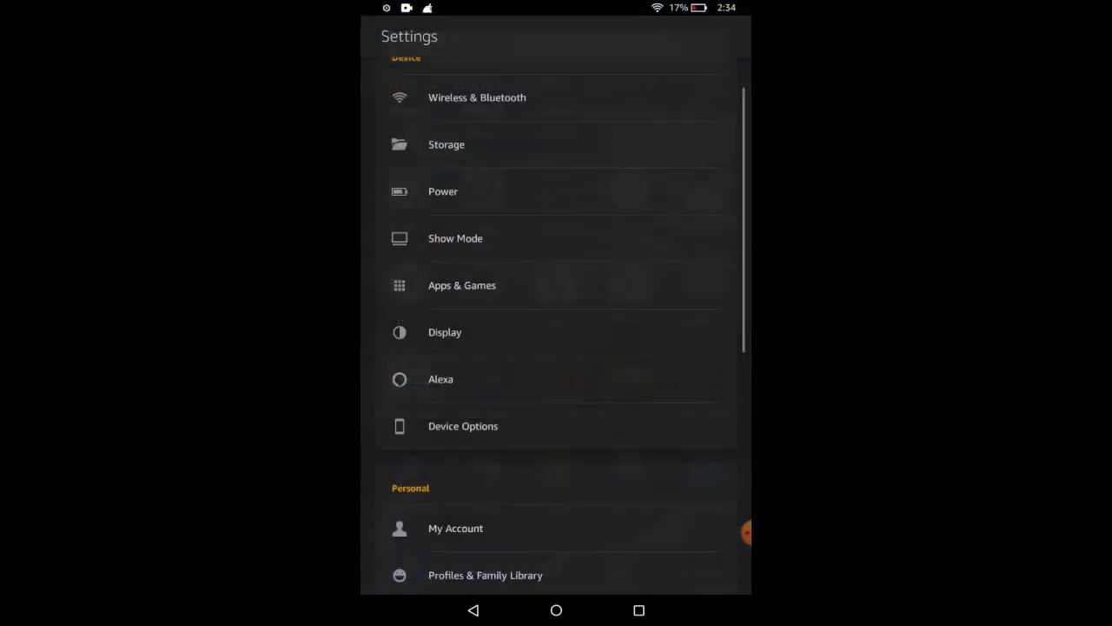
left_click(463, 425)
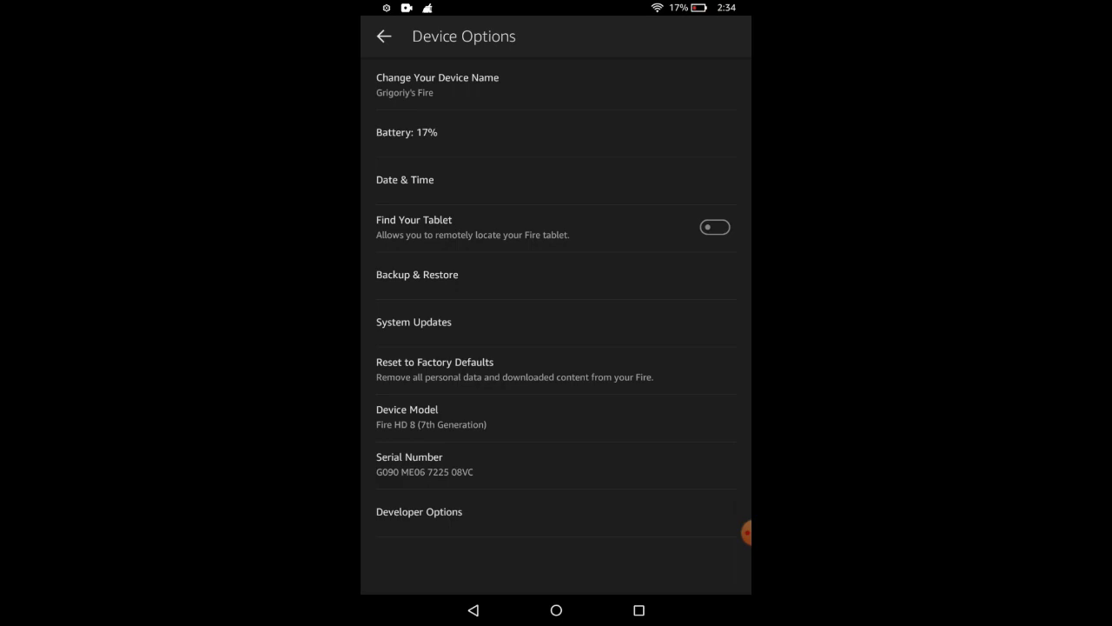
In Developer Options, change Window animation scale from 1x to Animation off.
left_click(418, 511)
scroll(556, 347, "down", 5)
scroll(556, 347, "down", 3)
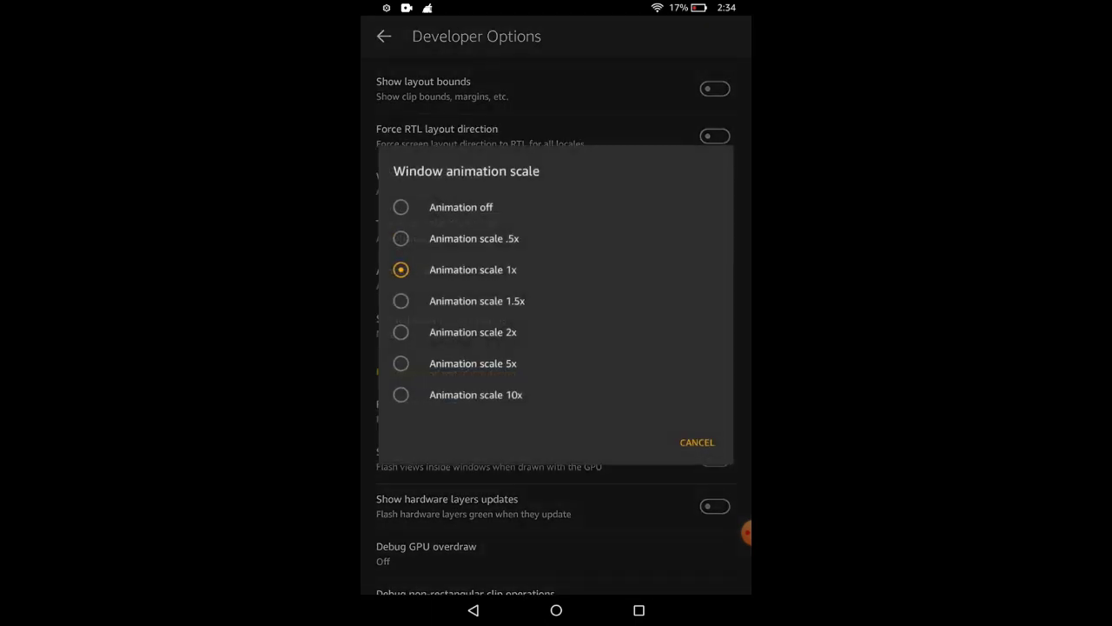
left_click(452, 209)
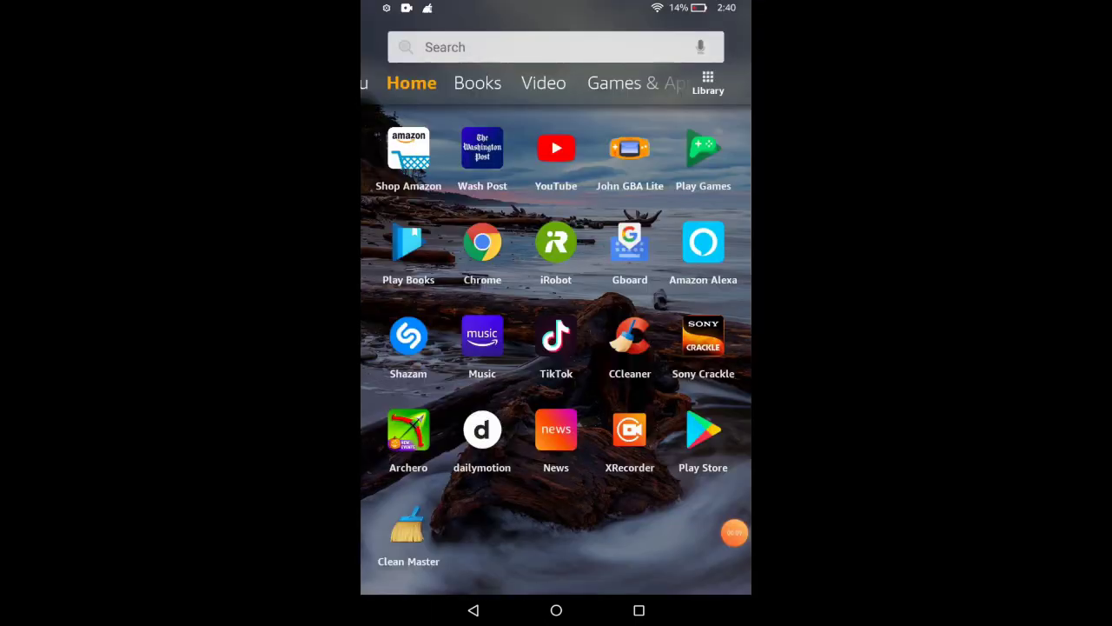
left_click_drag(409, 525, 412, 521)
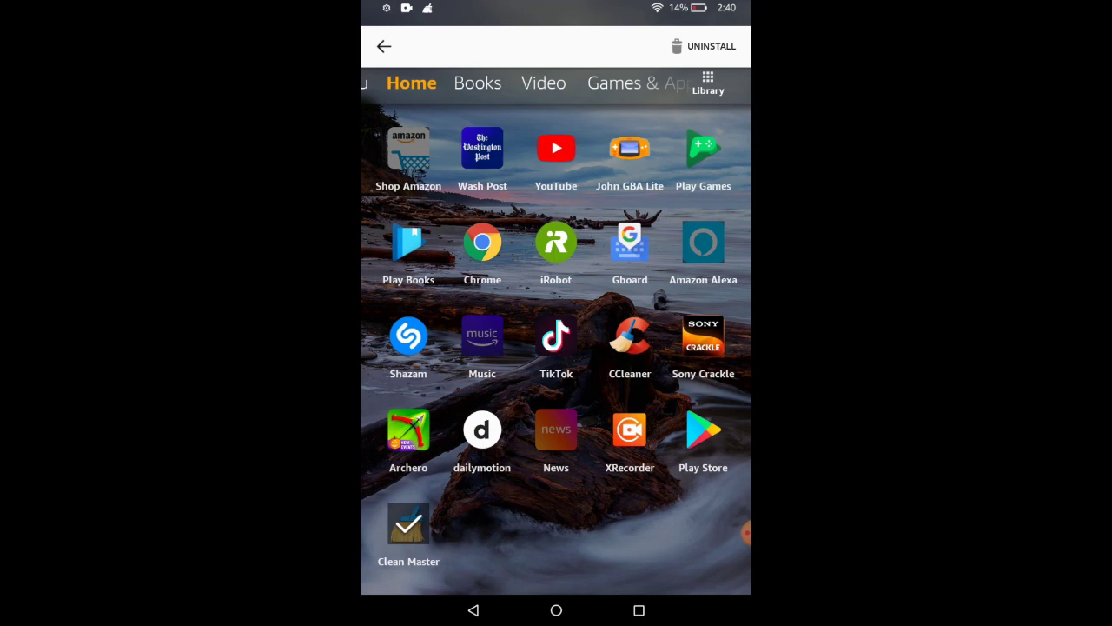
key("Escape")
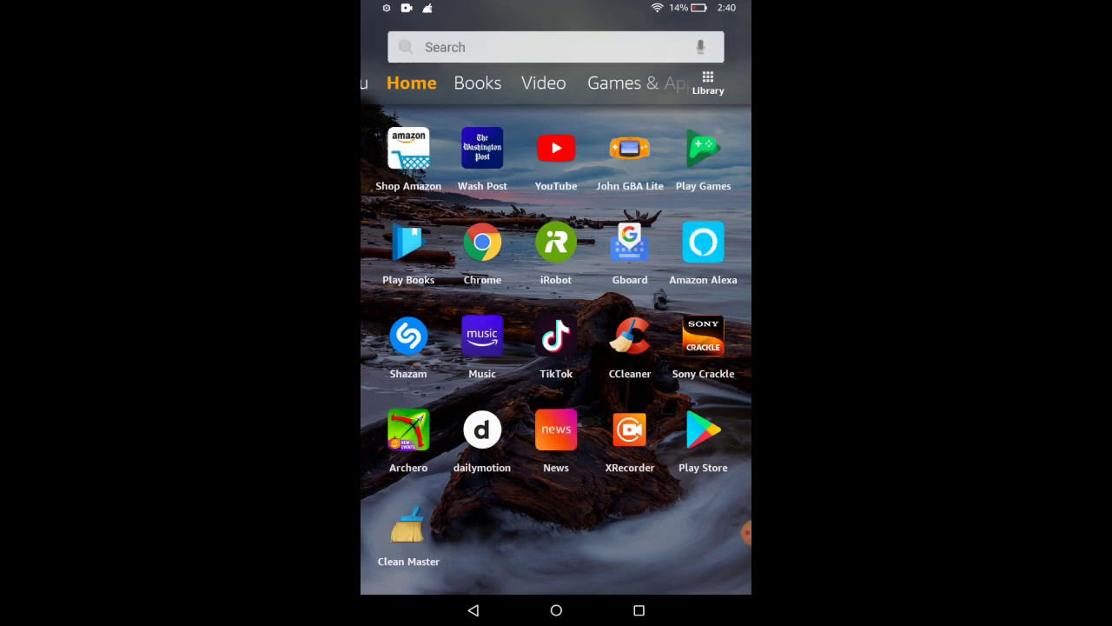